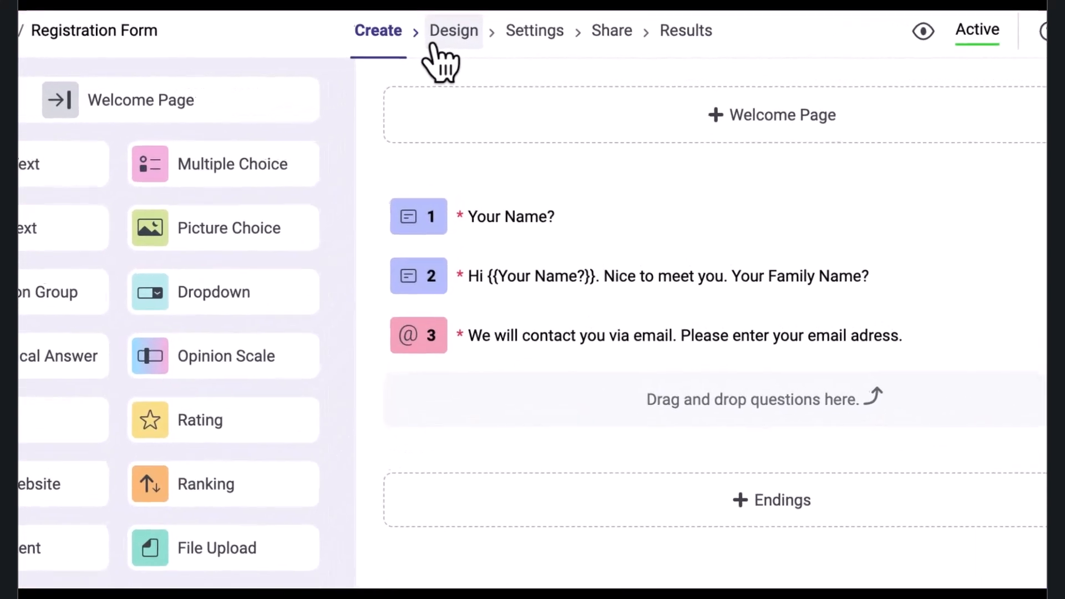
Step: Open the Respondent Authentication options in the Registration Form's advanced survey settings
left_click(529, 44)
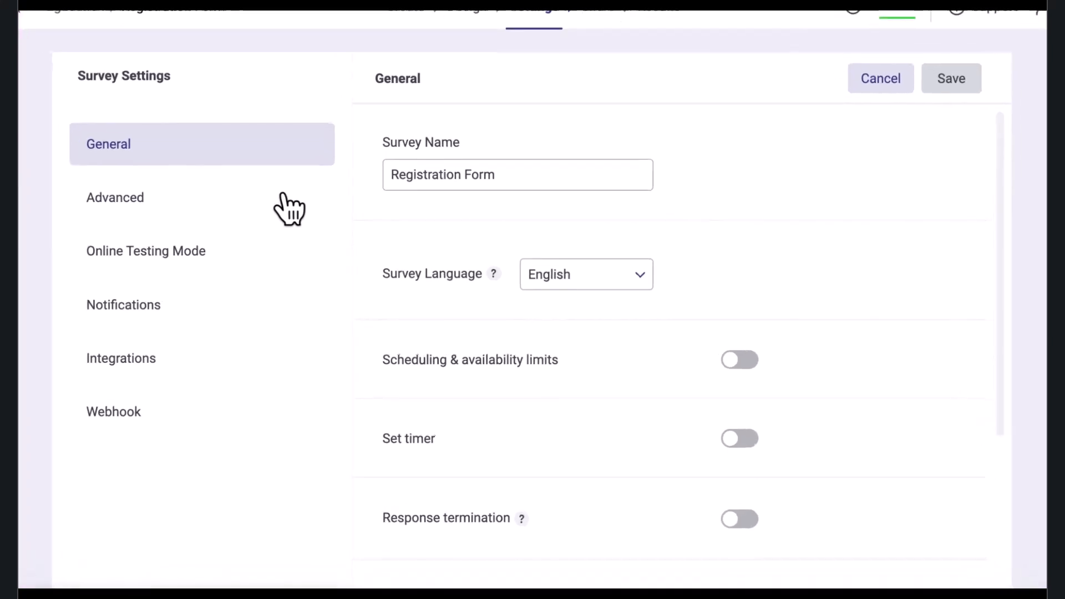
left_click(289, 209)
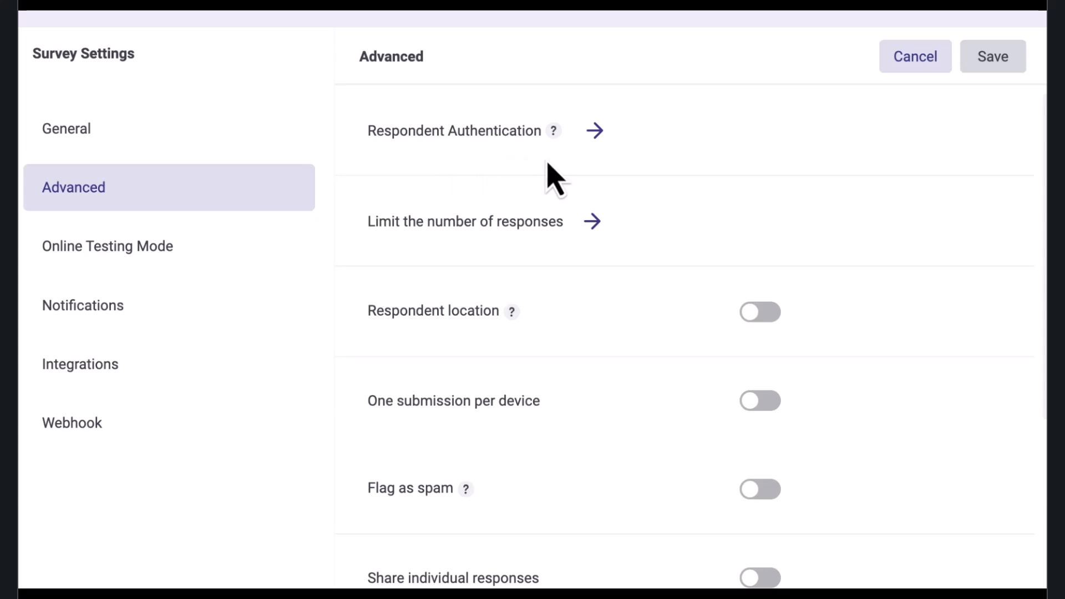
left_click(594, 132)
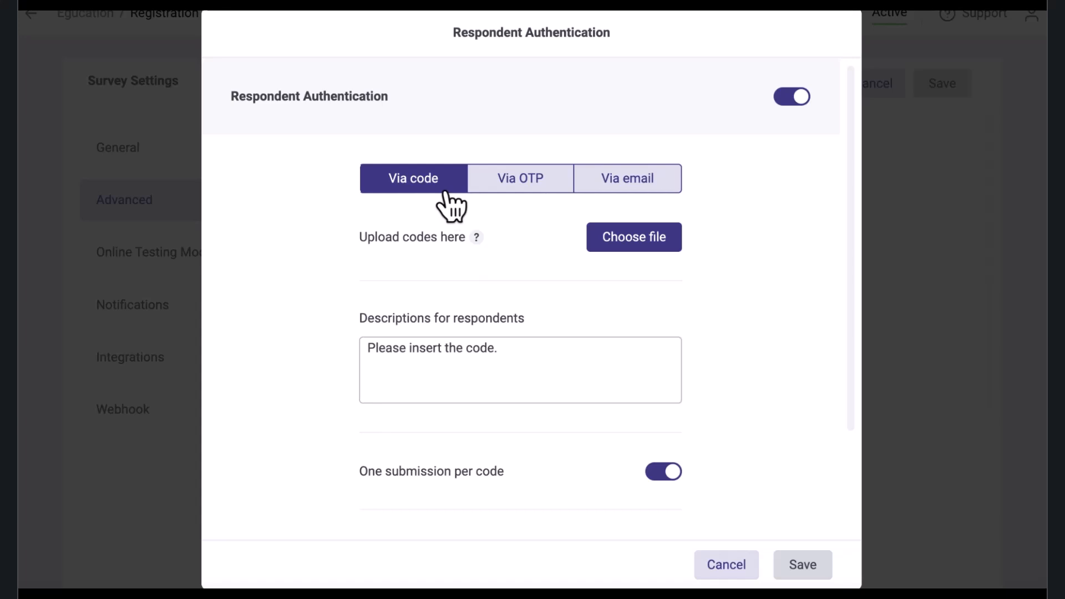
Step: Review the OTP and email authentication methods and switch back to authentication via code
left_click(498, 189)
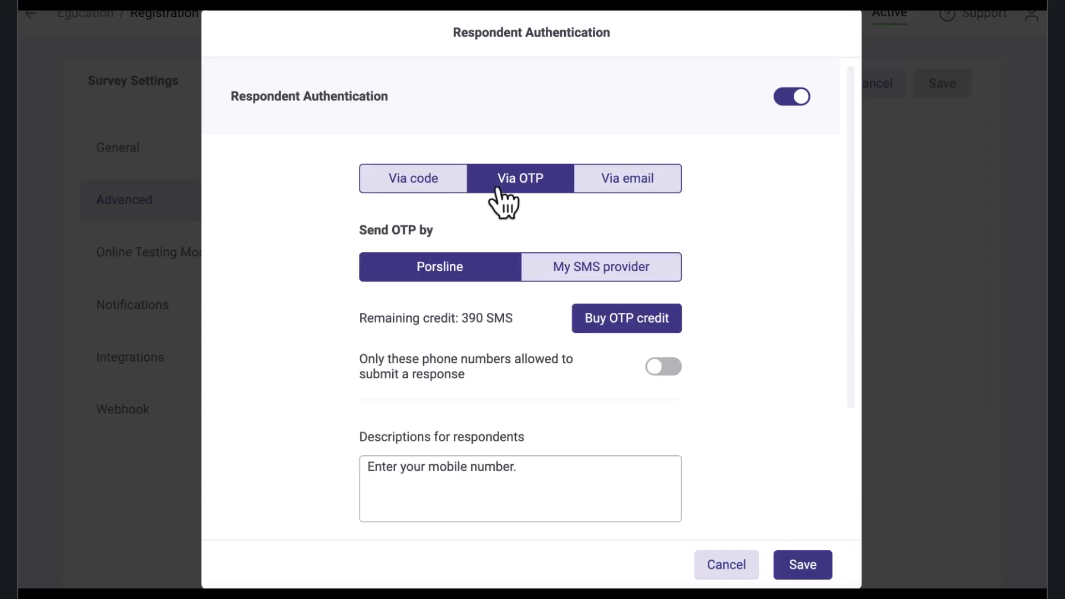
left_click(600, 191)
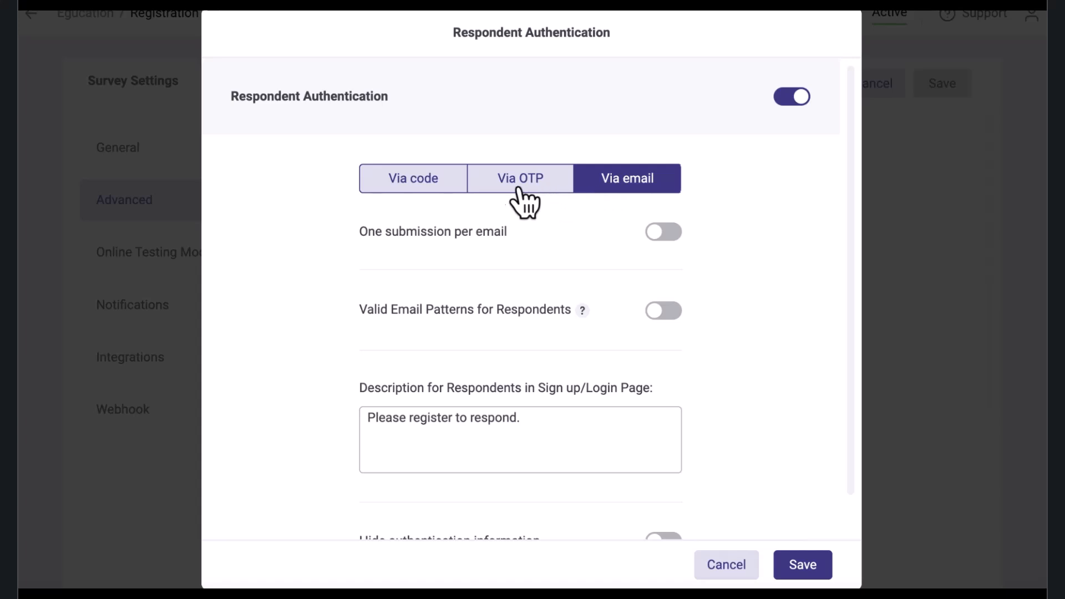
left_click(451, 190)
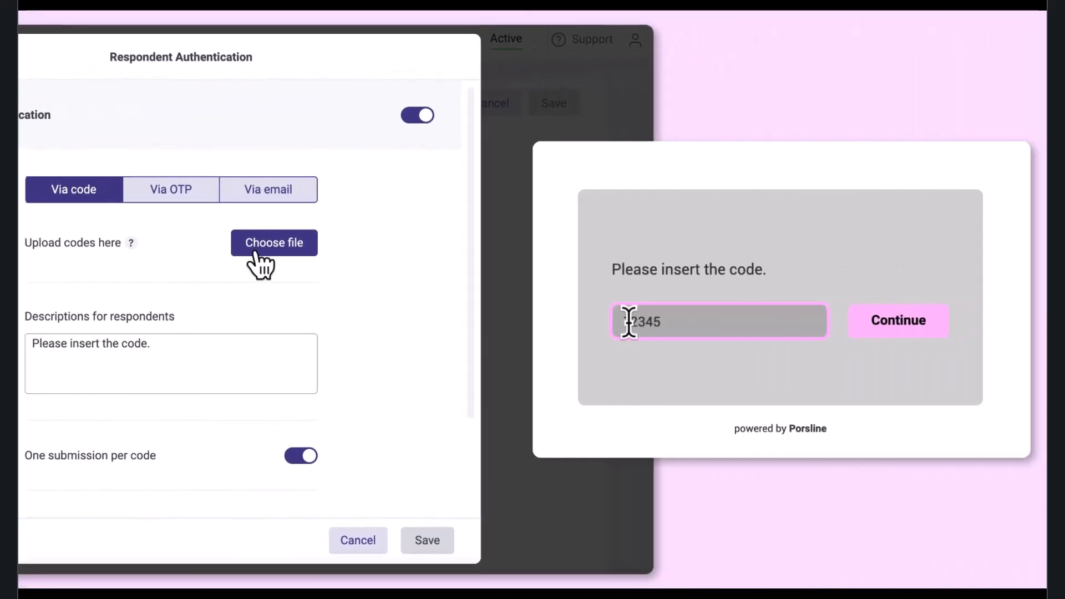
Step: Upload the respondent codes from Untitled spreadsheet (7).xlsx in the Downloads folder
left_click(255, 251)
left_click(178, 225)
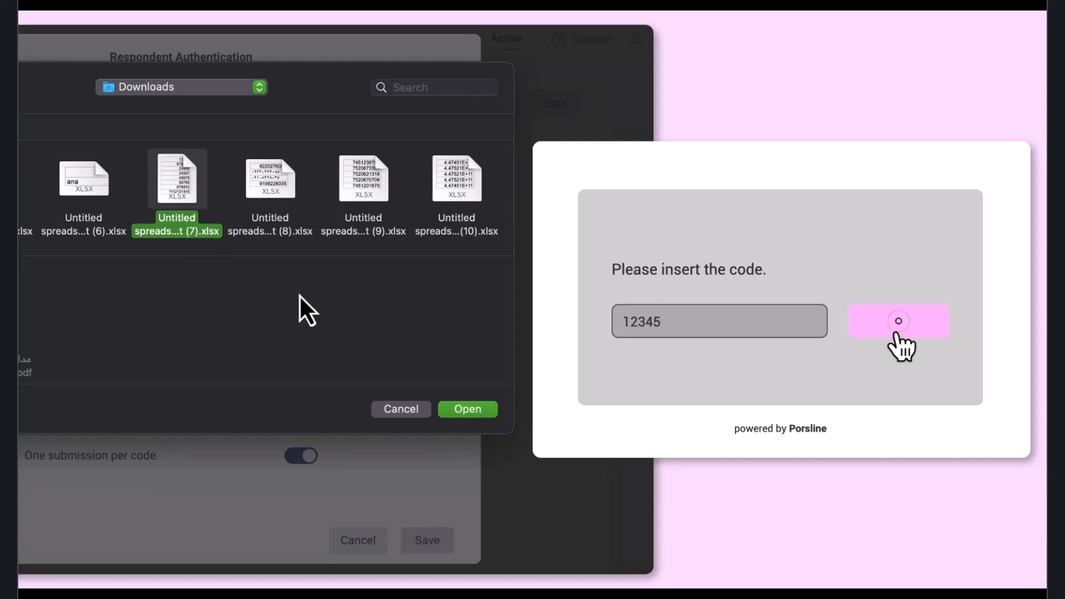
left_click(467, 409)
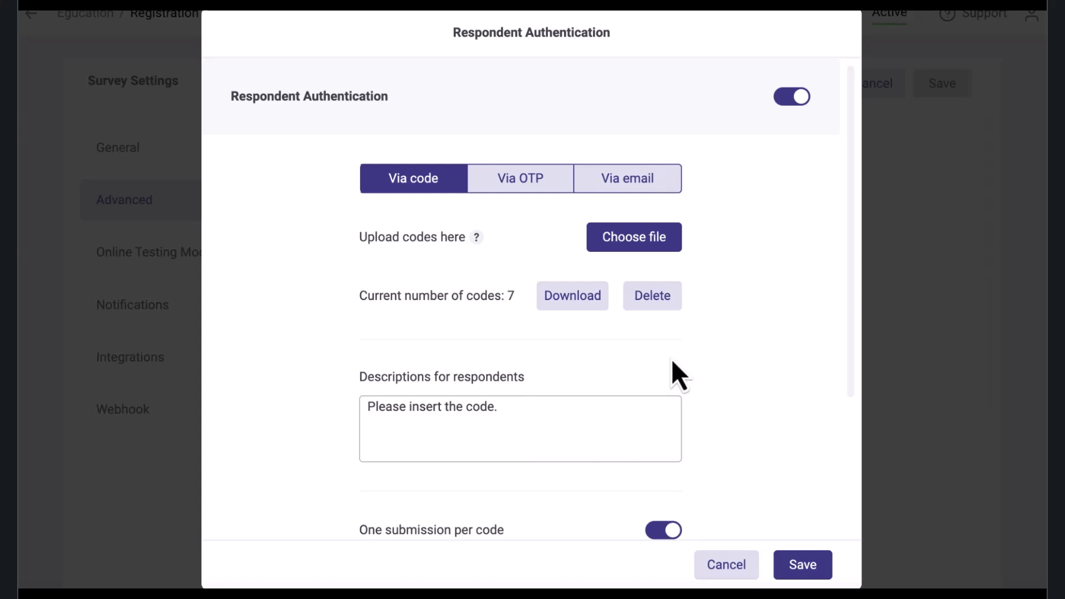
Step: Add more respondent codes by uploading Untitled spreadsheet (8).xlsx from the Downloads folder
left_click(643, 251)
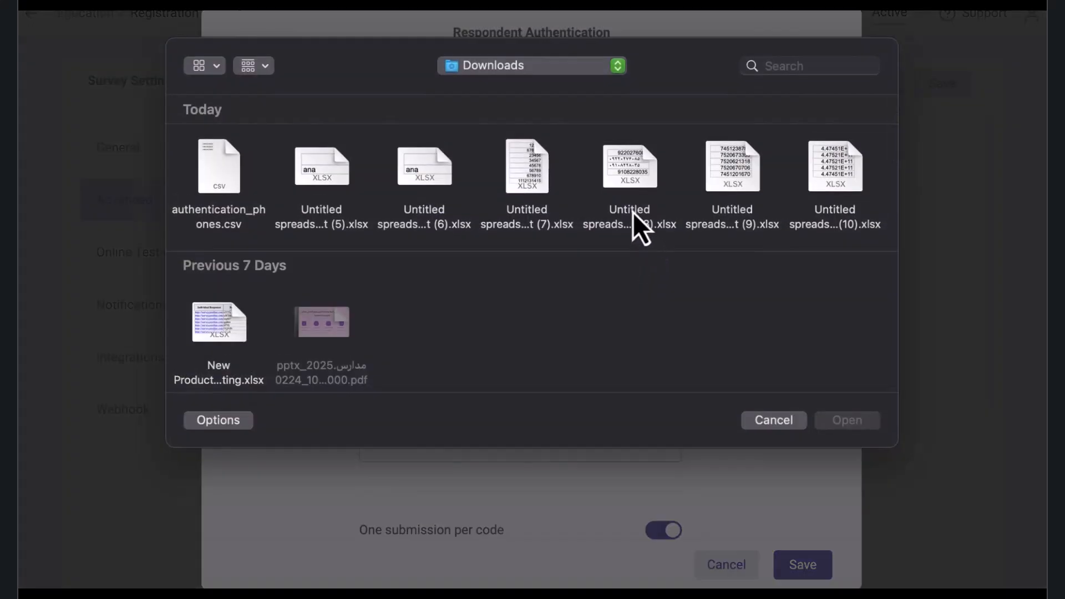
left_click(634, 215)
left_click(831, 420)
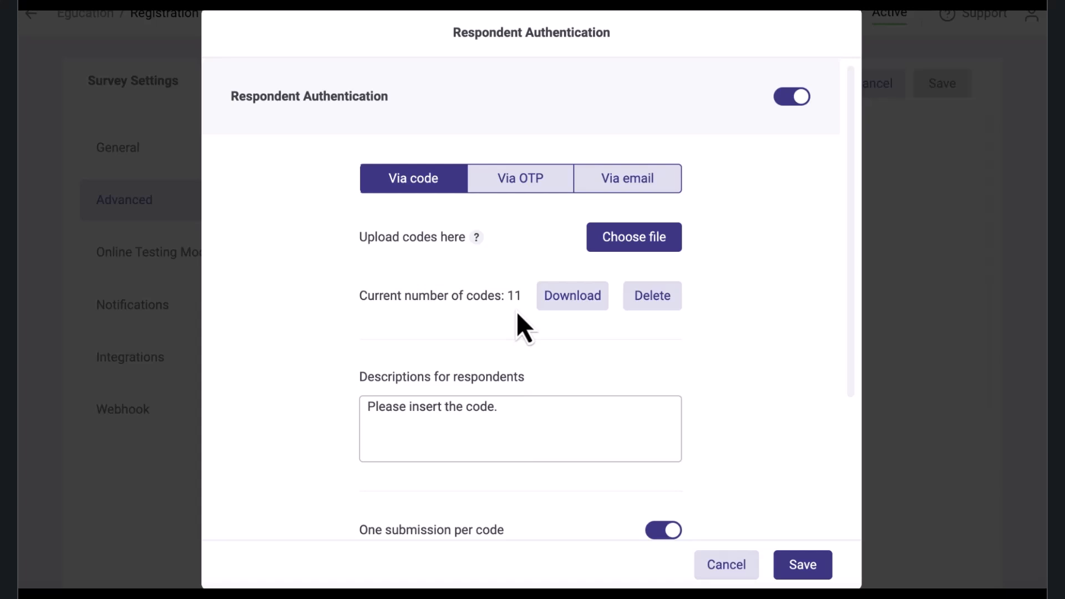
Step: Turn on hiding of authentication information for the code method
scroll(517, 311, "down", 3)
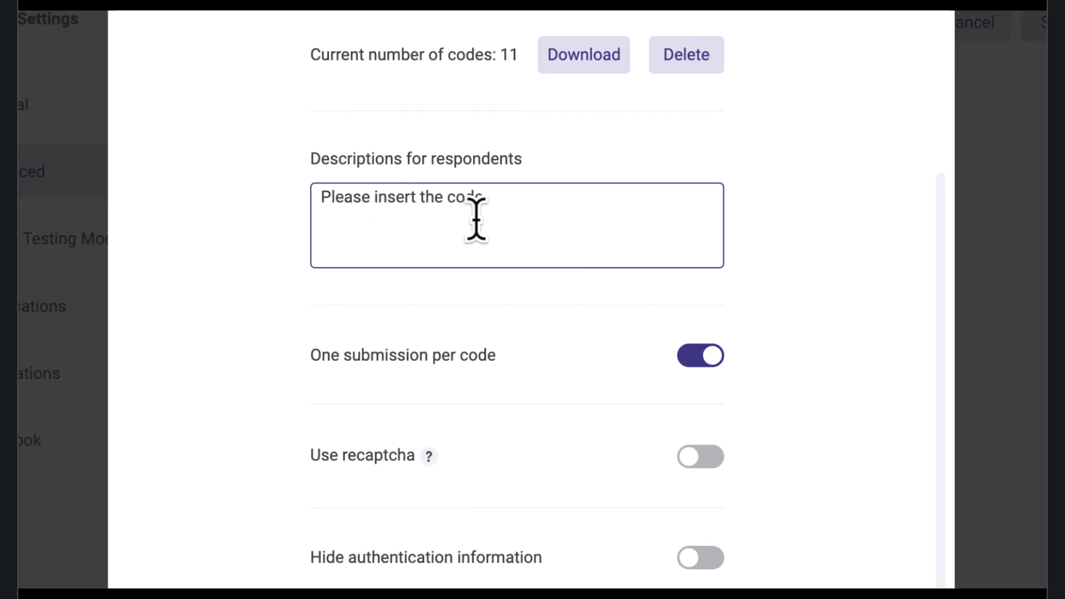
scroll(480, 260, "down", 3)
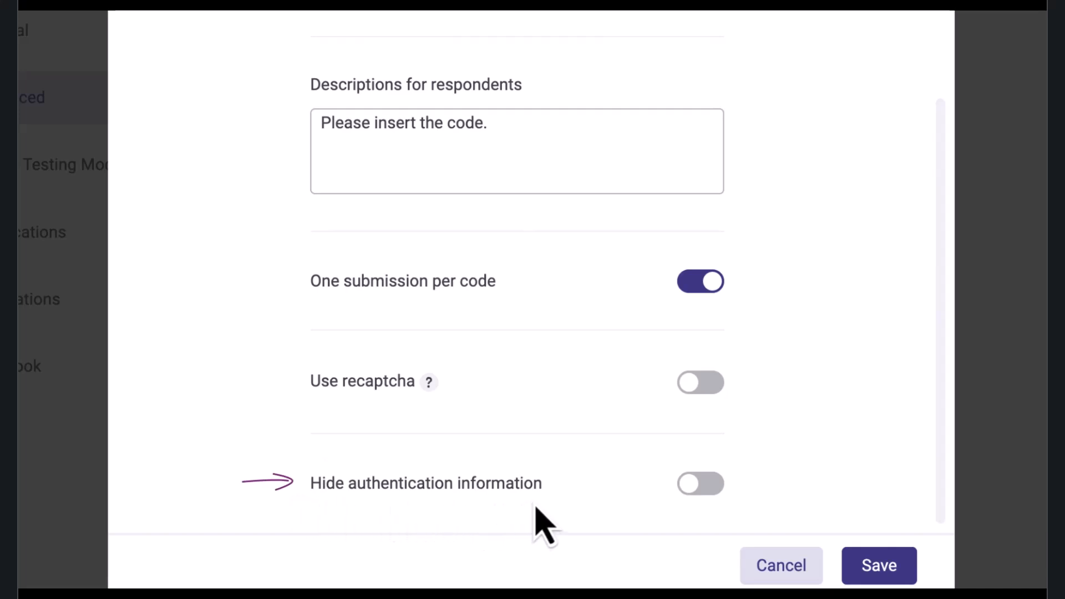
left_click(709, 491)
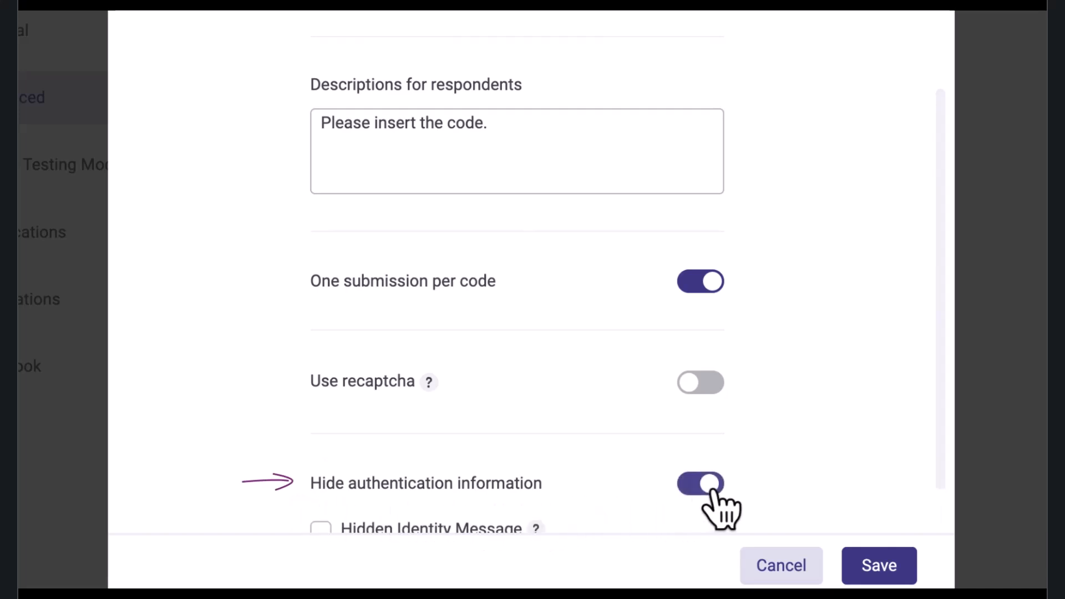
scroll(666, 513, "down", 2)
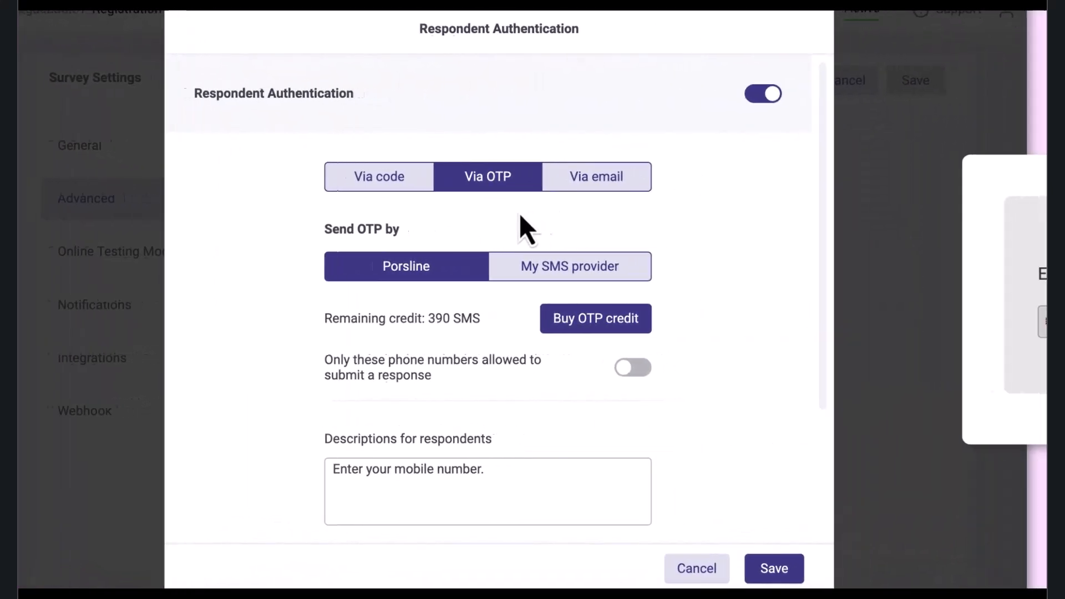
Step: Enter a mobile number in the respondent's OTP verification page
type("33")
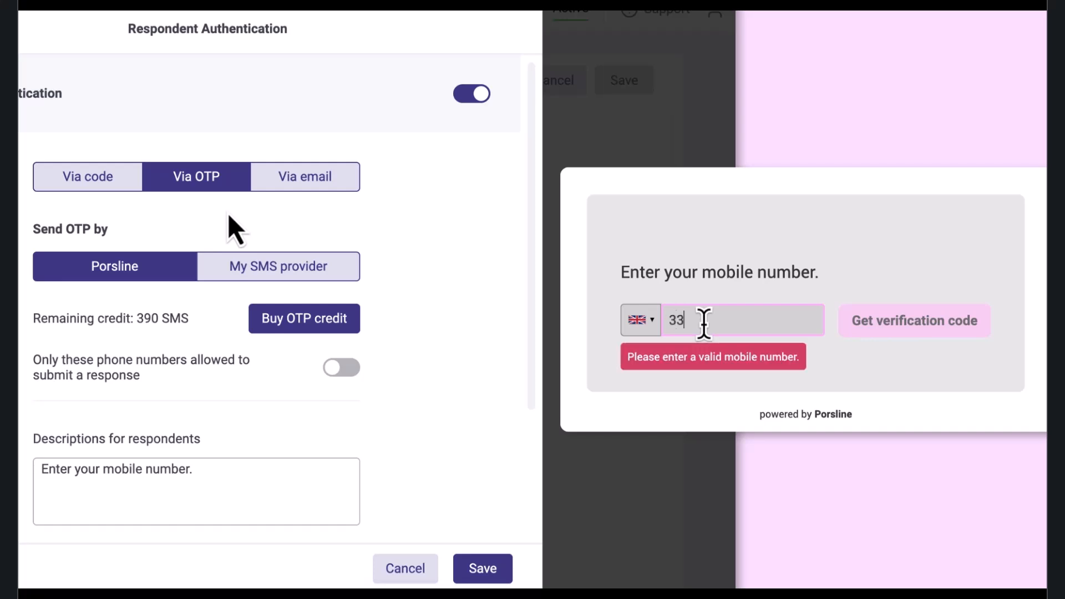
type("0010931")
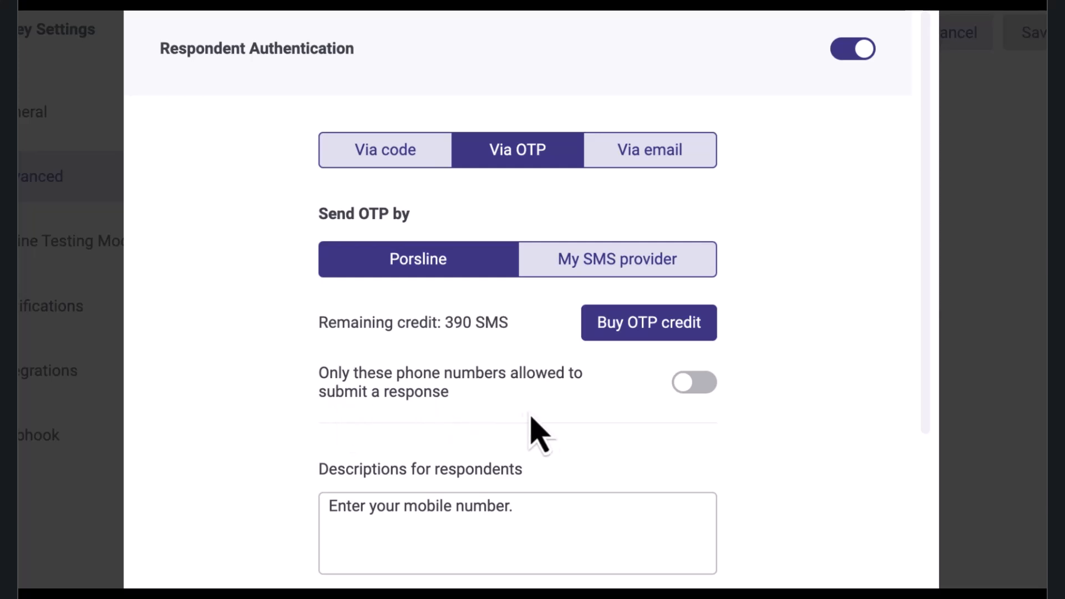
Step: Allow only listed phone numbers to respond and upload Untitled spreadsheet (8).xlsx as the list of mobile numbers
left_click(702, 390)
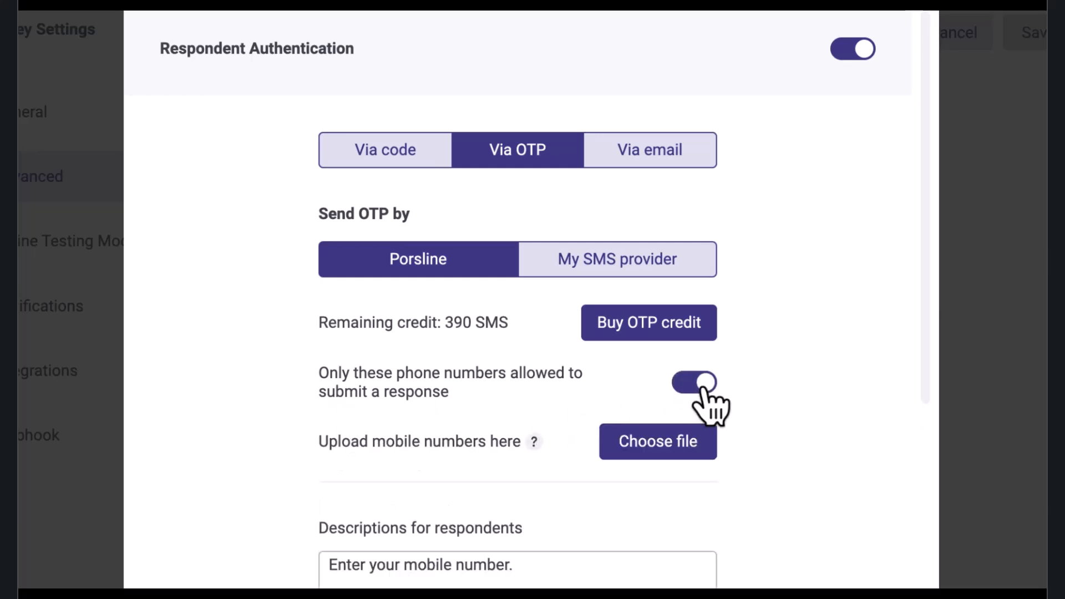
scroll(707, 404, "down", 2)
left_click(658, 335)
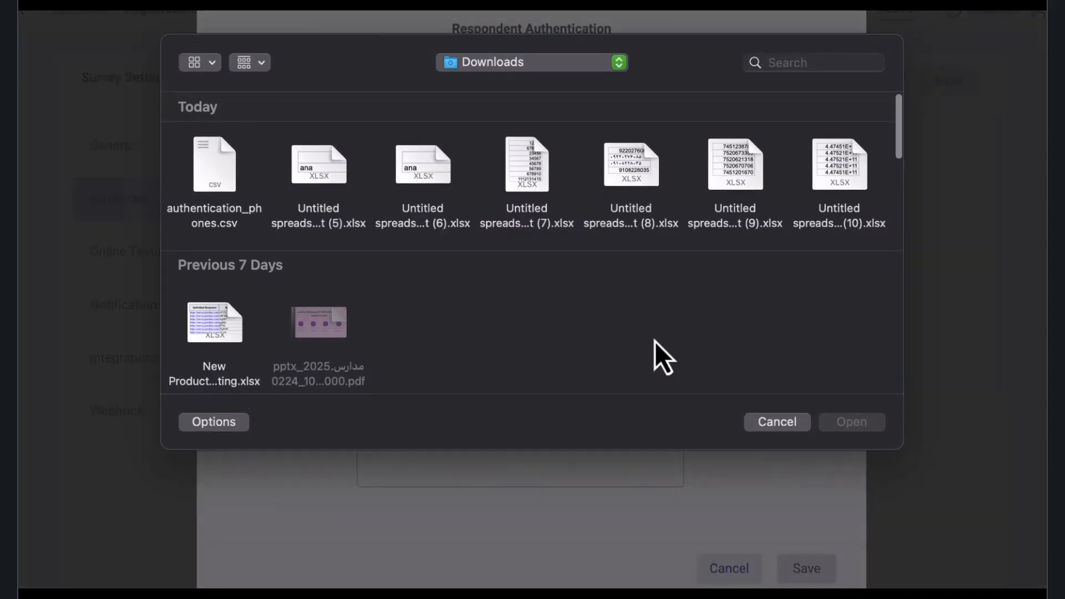
left_click(630, 166)
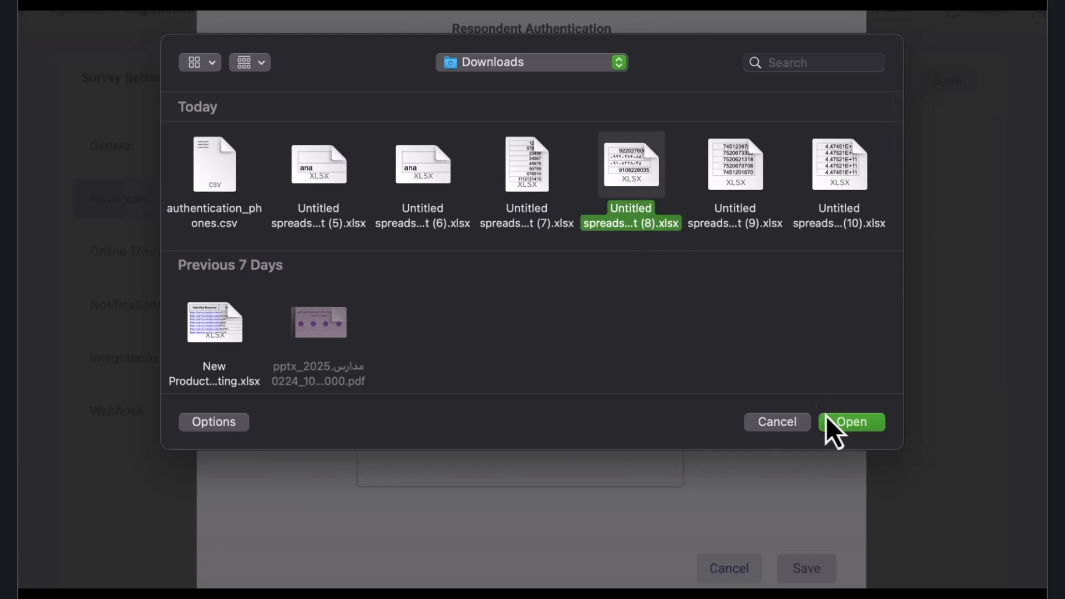
left_click(830, 421)
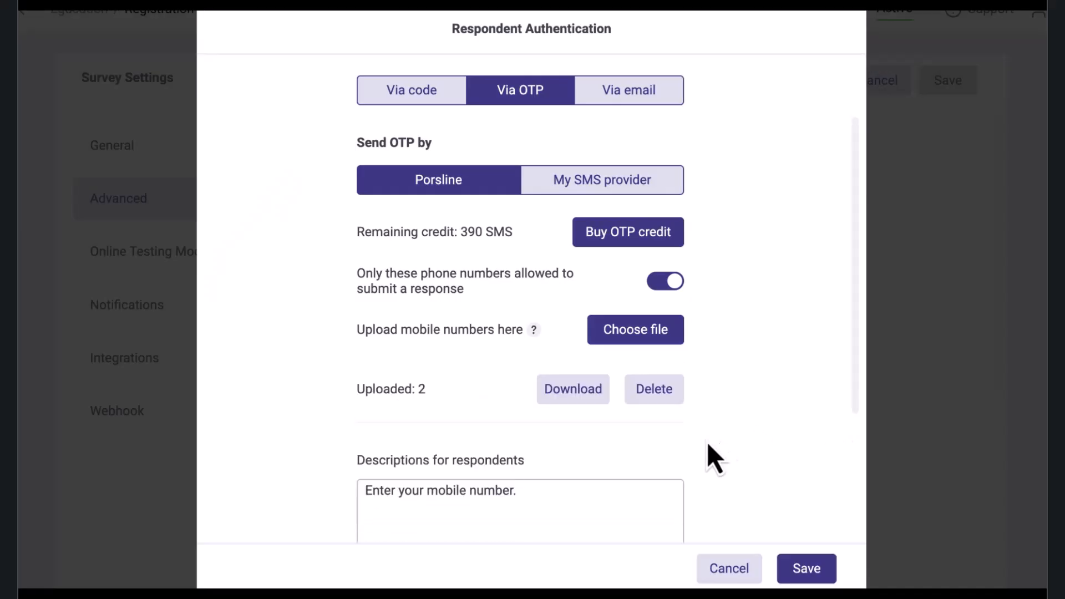
Step: Turn on hiding of mobile numbers in the result table for the OTP method
scroll(697, 443, "down", 3)
scroll(697, 444, "down", 1)
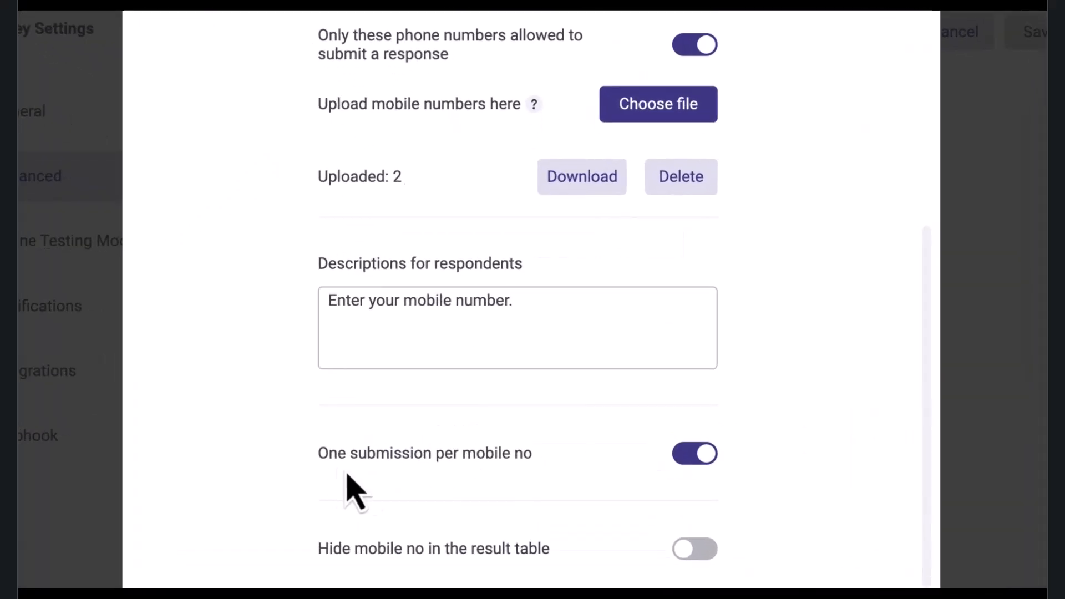
left_click(354, 331)
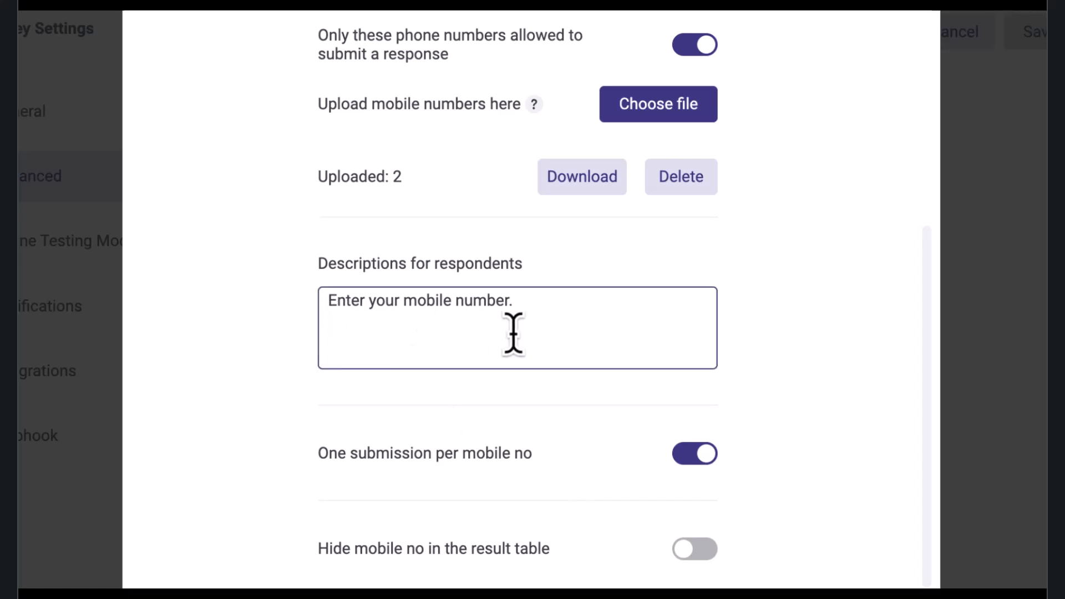
left_click(700, 552)
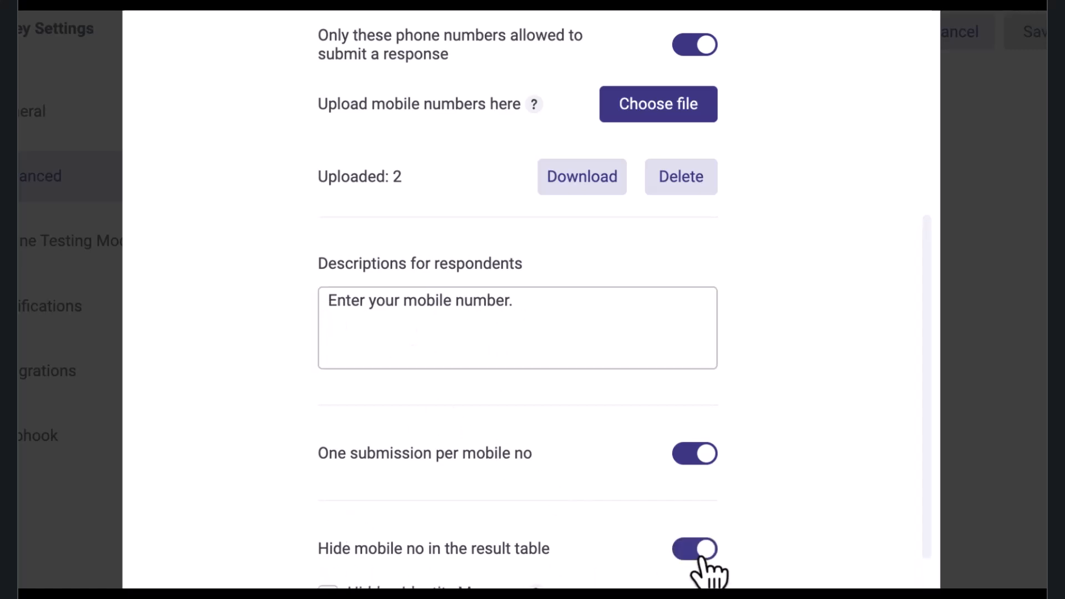
scroll(704, 558, "down", 1)
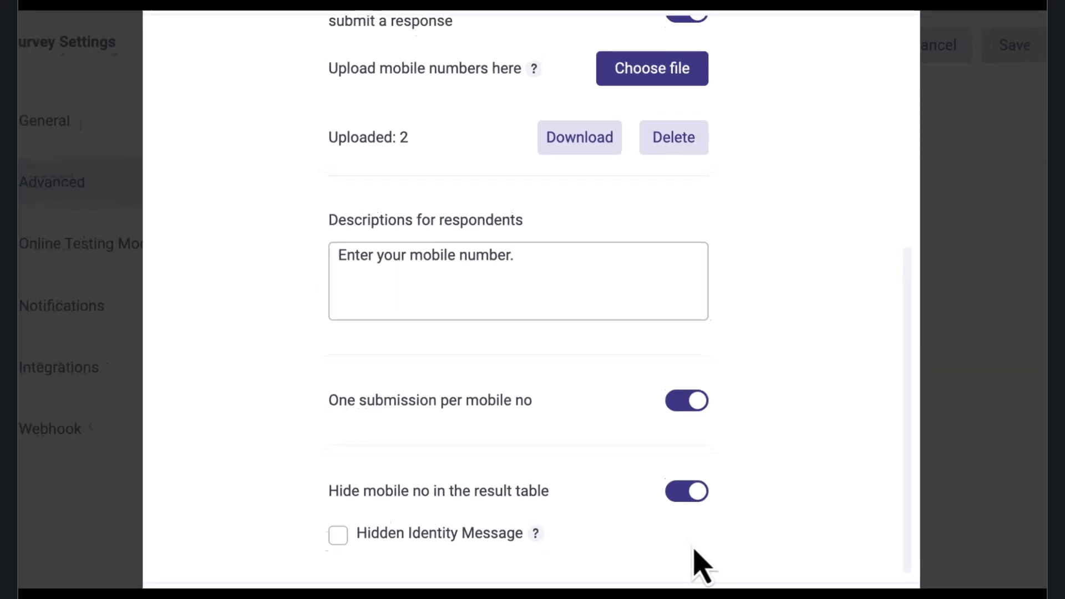
scroll(703, 574, "up", 2)
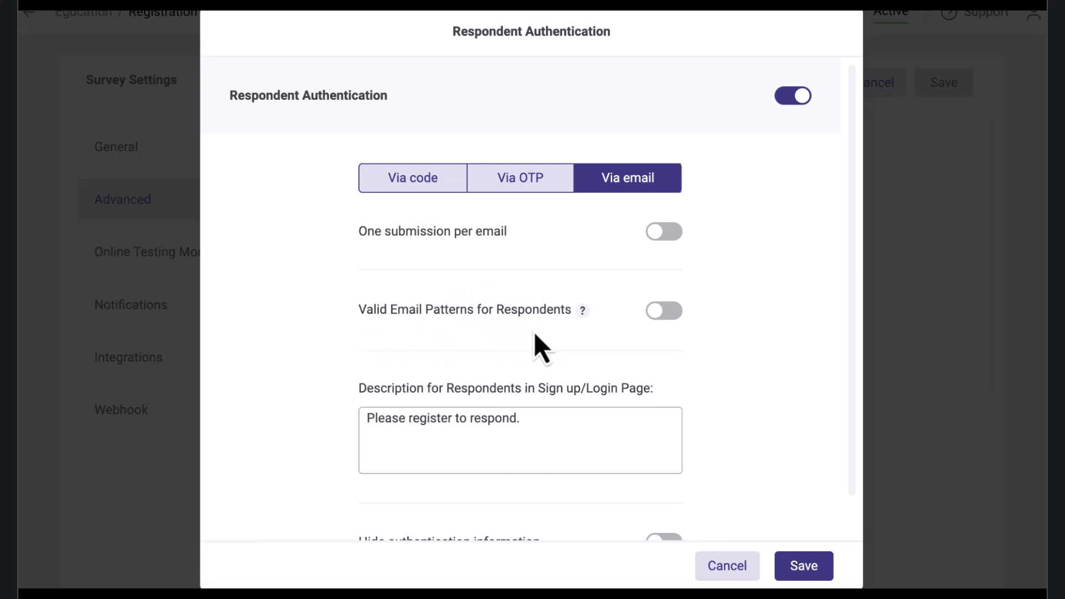
left_click(671, 316)
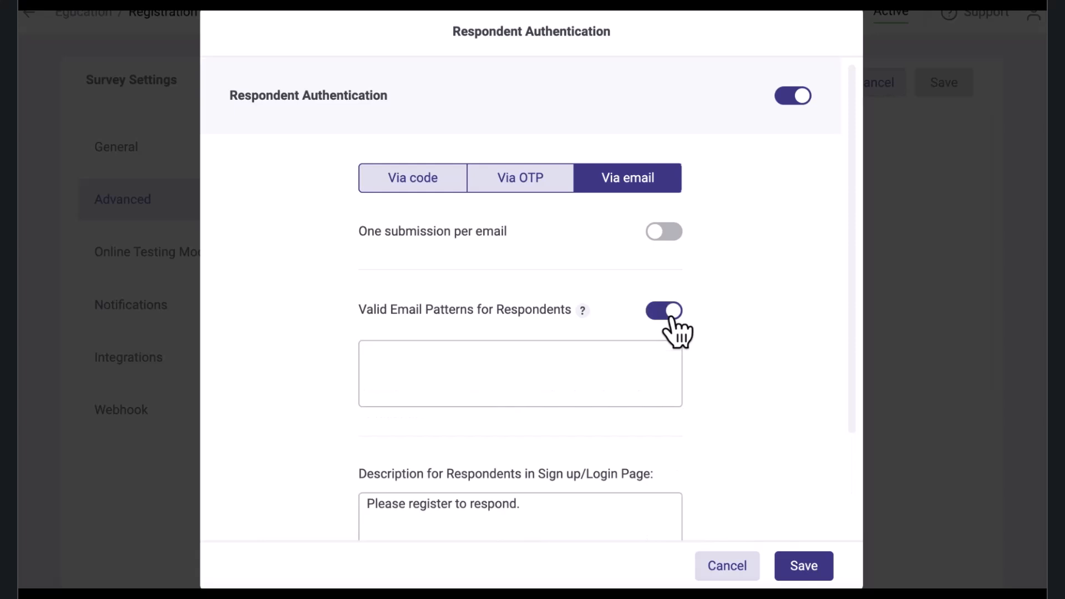
left_click(377, 352)
type("*@your")
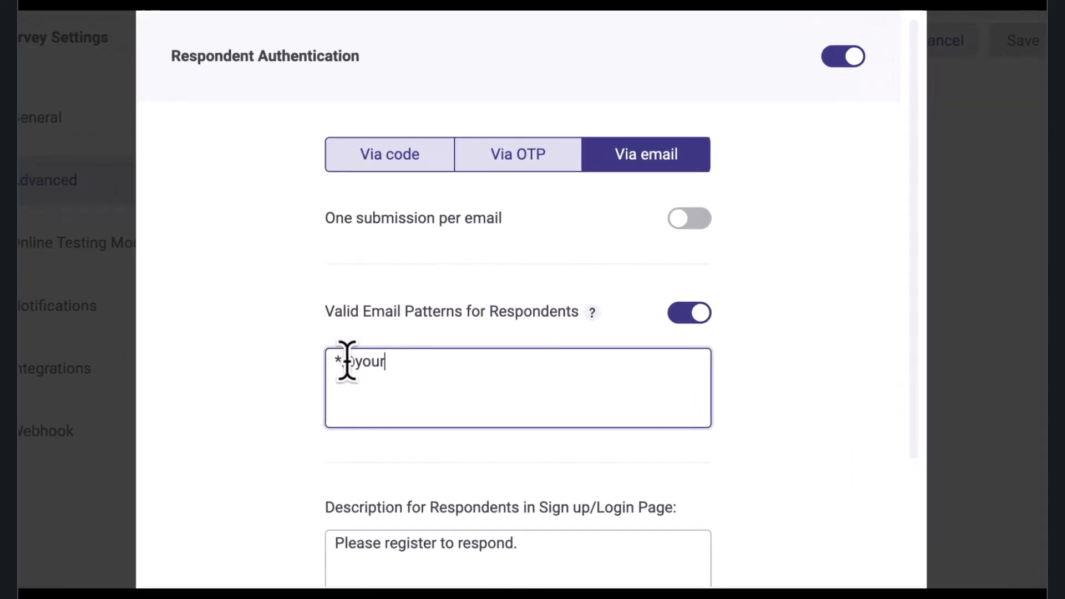
type("company.com")
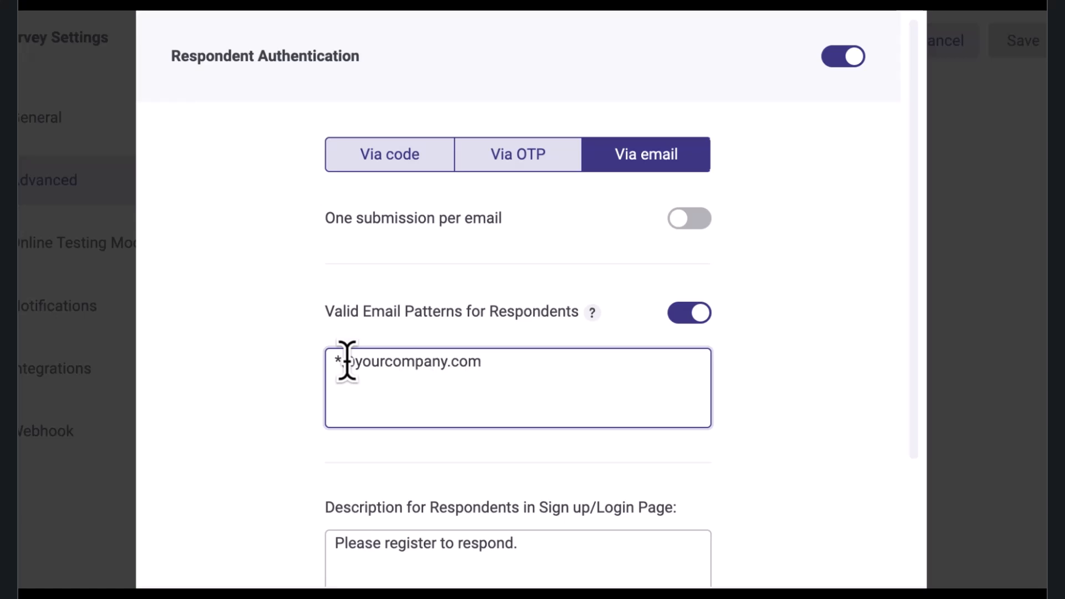
key("Return")
type("*@yourcompany.com")
left_click(324, 248)
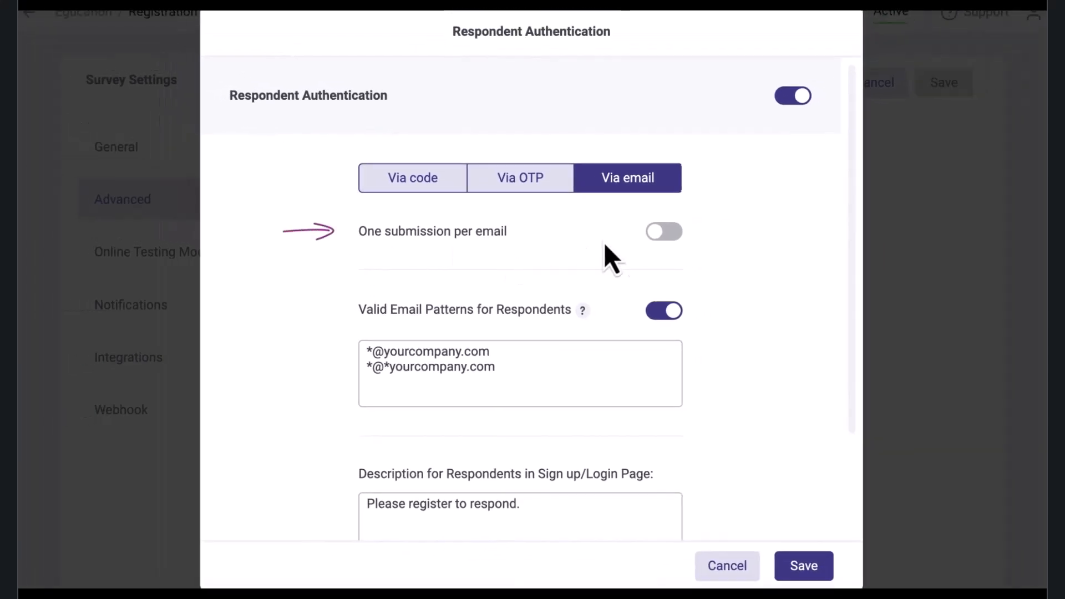
Step: Turn on one submission per email and hiding of authentication information for the email method
left_click(671, 235)
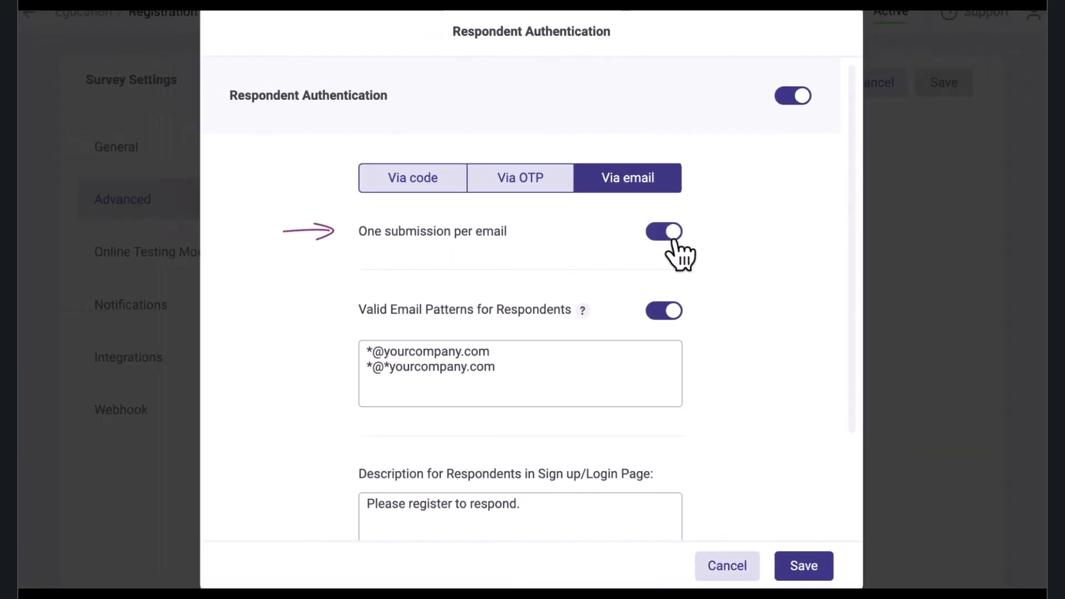
scroll(674, 242, "down", 3)
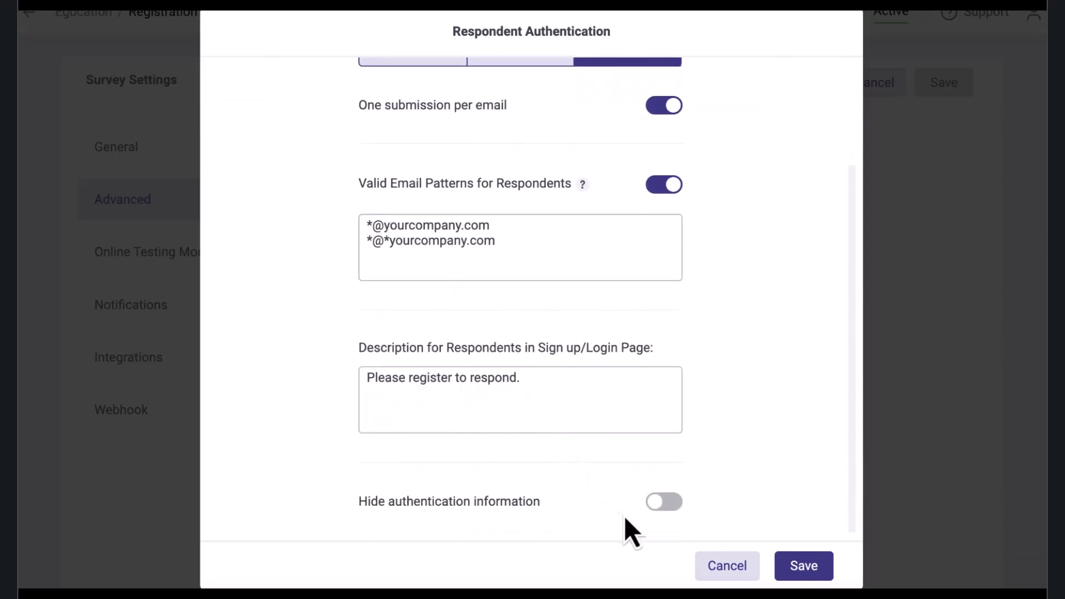
left_click(669, 509)
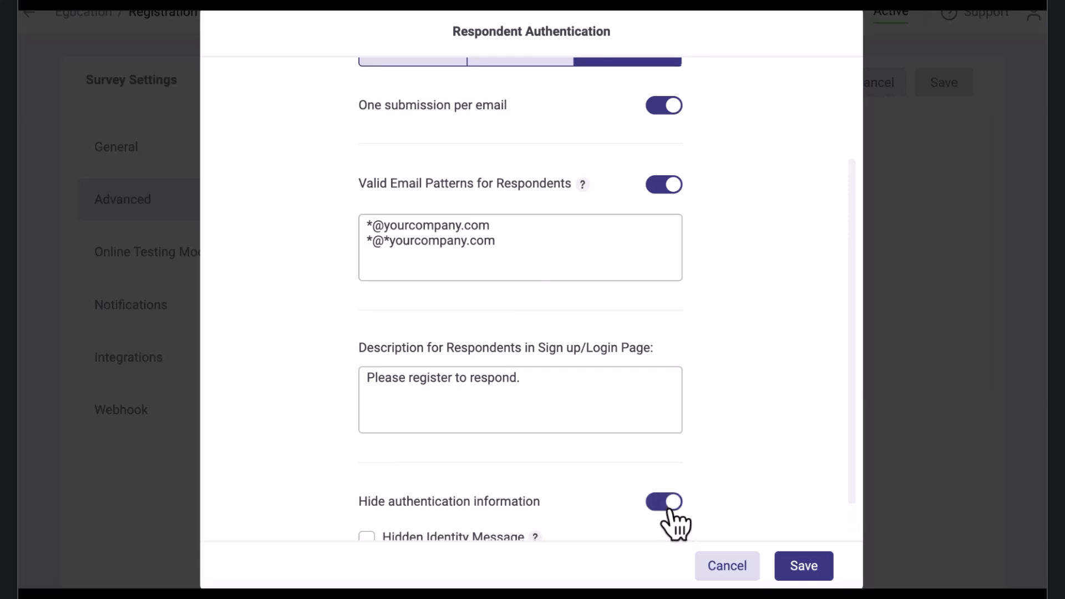
scroll(675, 523, "up", 3)
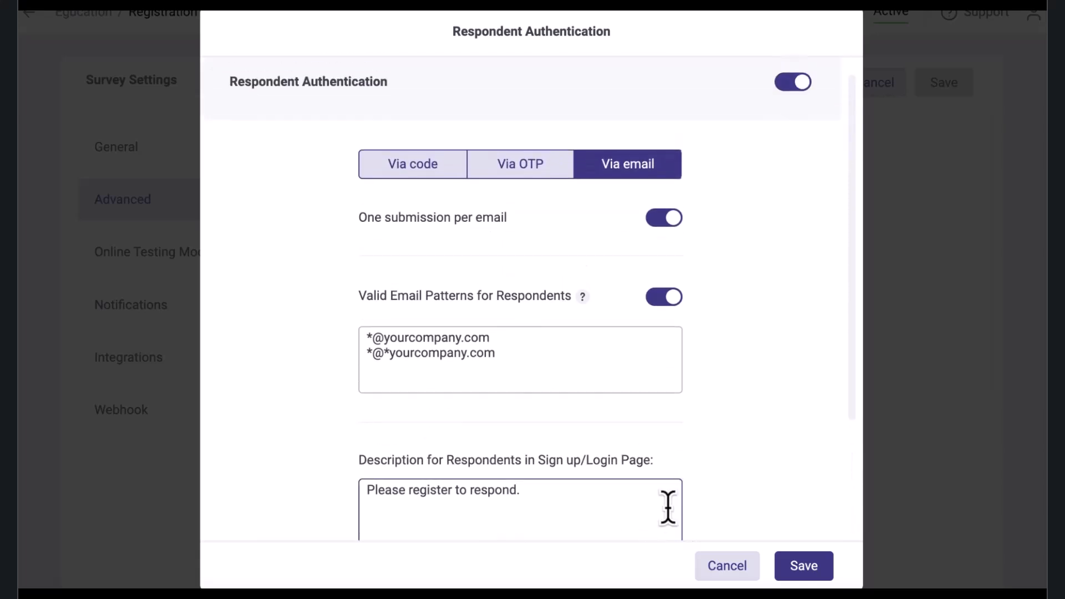